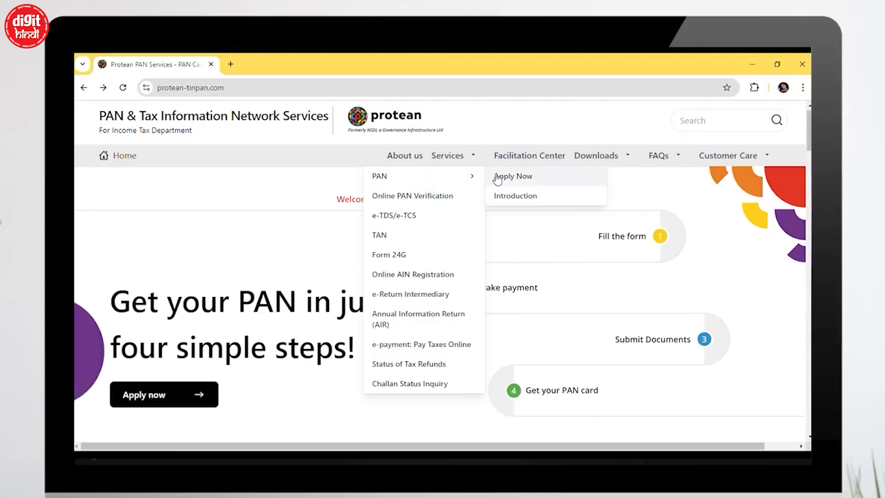
- Open the PAN services application page and start the online application from the Form 49A section for Citizens of India
click(497, 178)
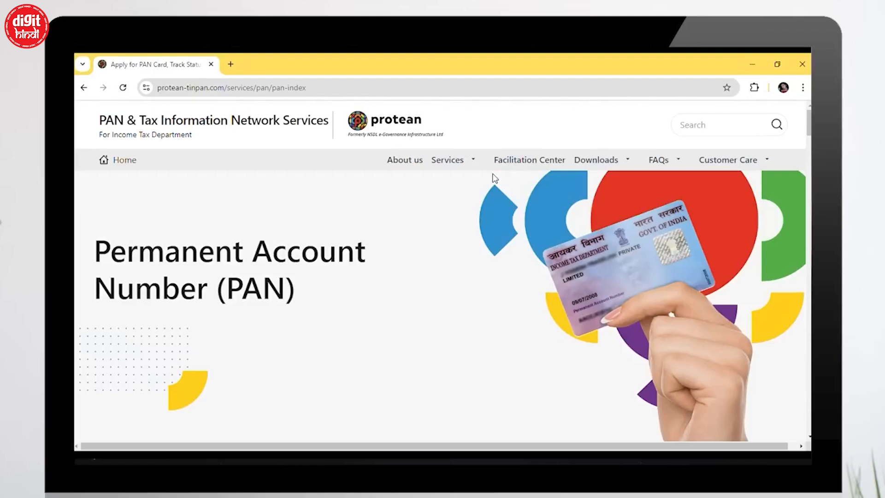
drag(809, 127, 809, 197)
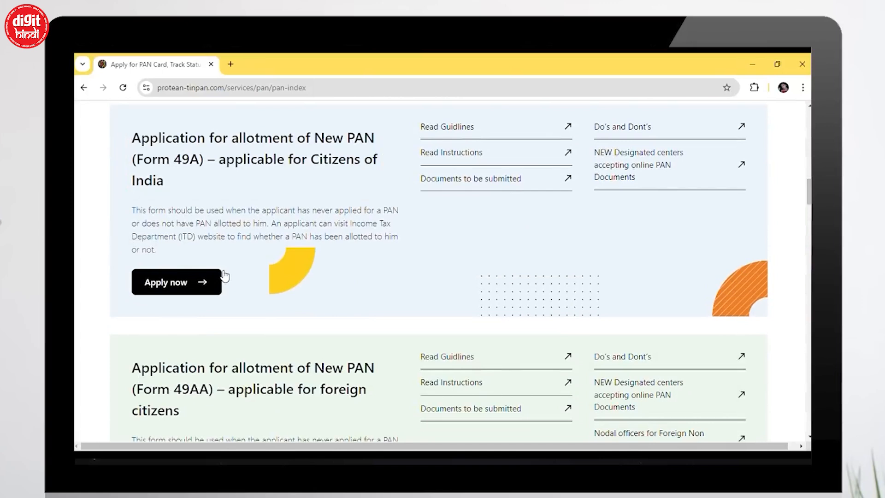
click(190, 286)
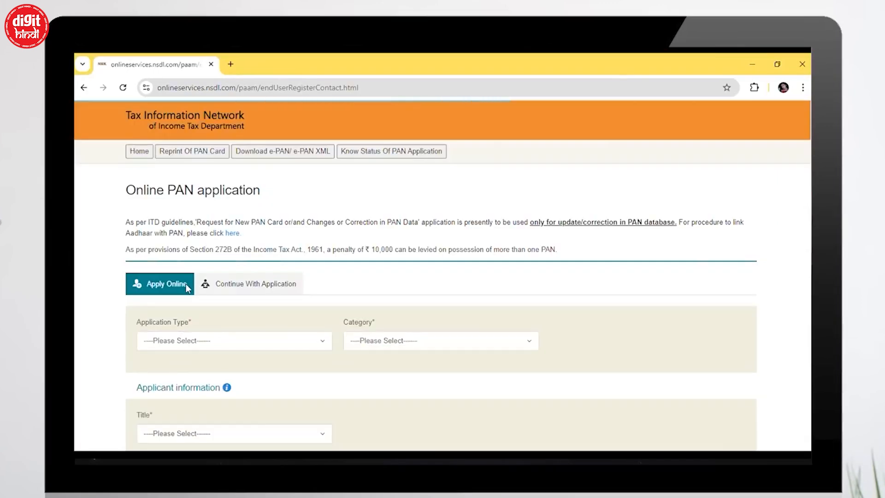
- Set the application type to Changes or Correction in existing PAN Data / Reprint of PAN Card and the category to INDIVIDUAL
scroll(187, 288, down, 3)
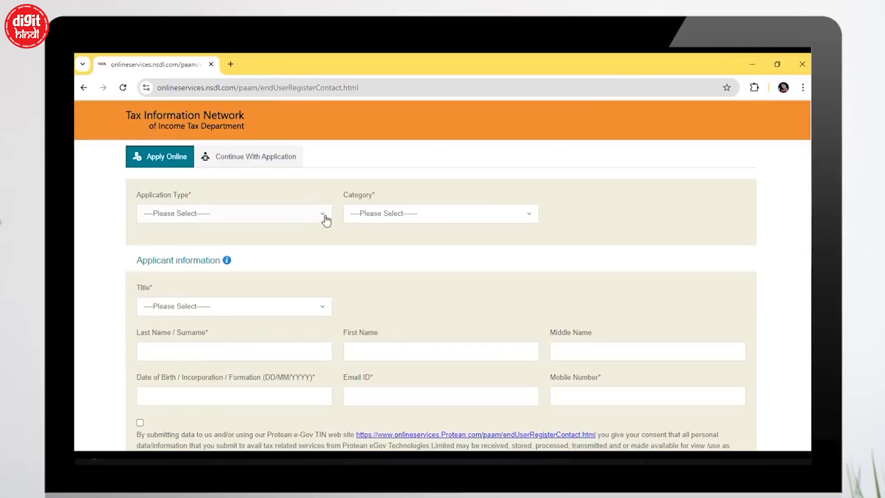
click(326, 216)
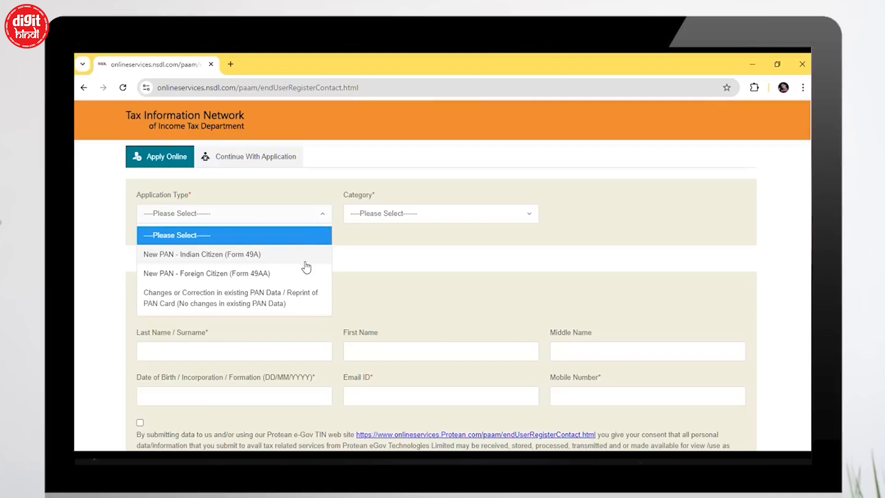
click(294, 299)
click(530, 219)
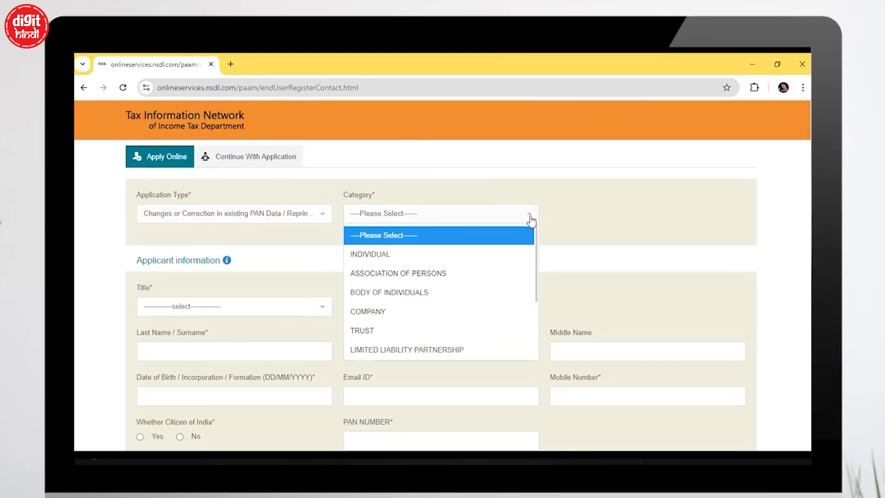
click(451, 256)
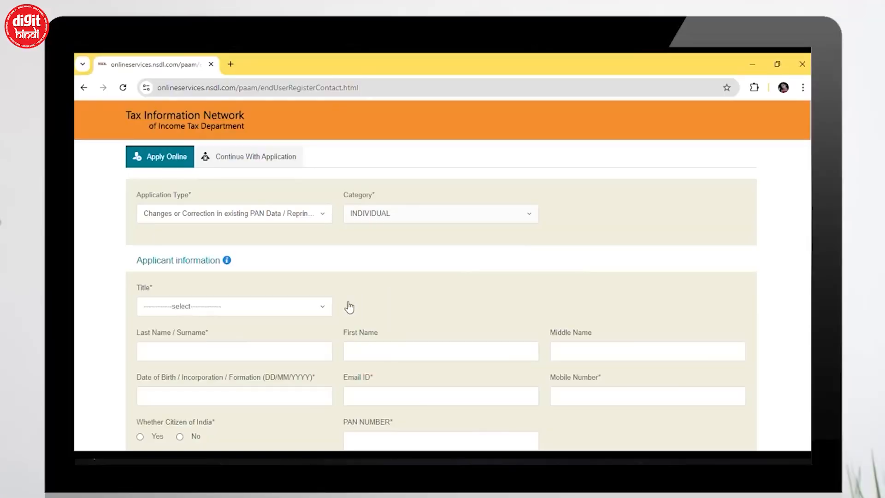
- Set the title to Kumari, enter the applicant's surname and other details, complete the reCAPTCHA and submit the registration
click(325, 312)
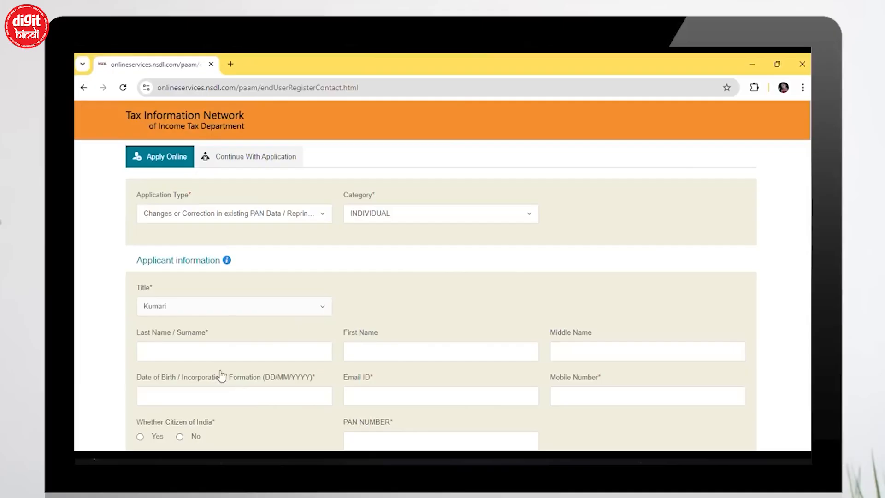
click(209, 355)
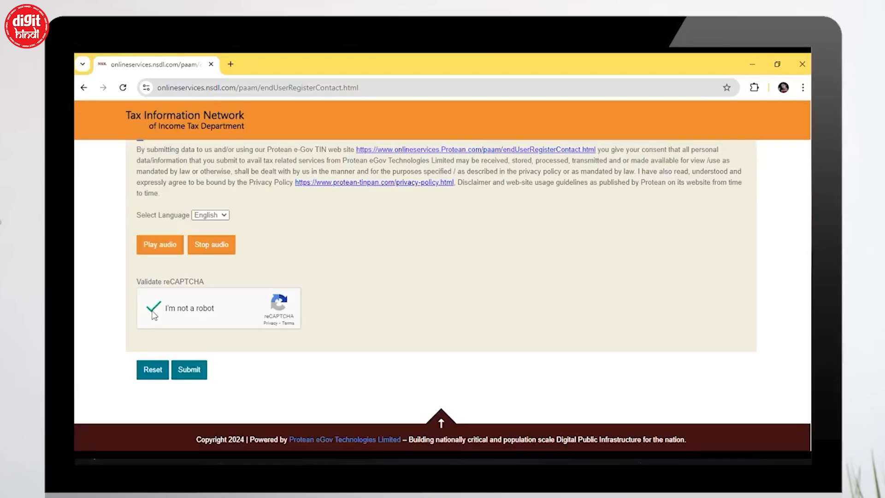
click(187, 369)
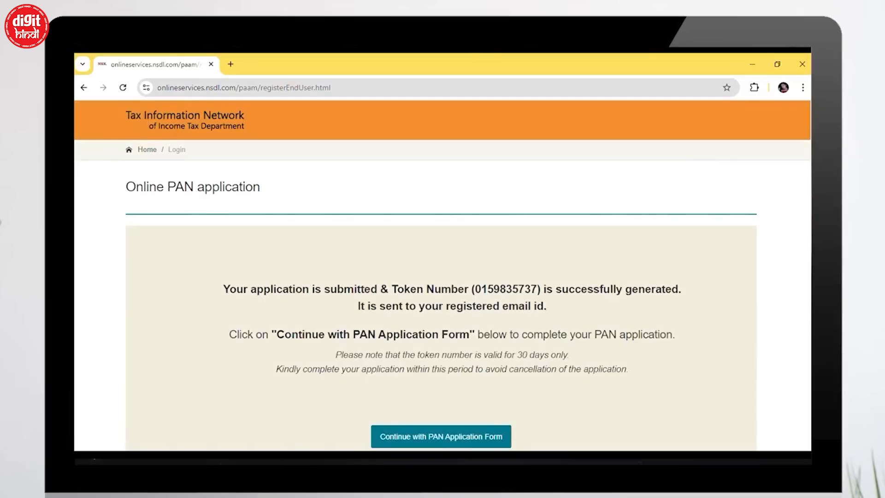
- Continue with the PAN application form and choose to submit scanned images through e-Sign
scroll(442, 295, down, 2)
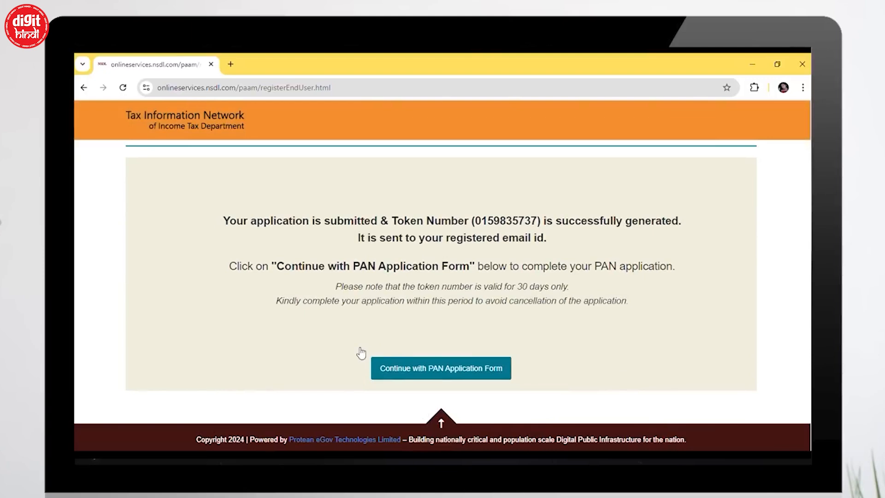
click(417, 367)
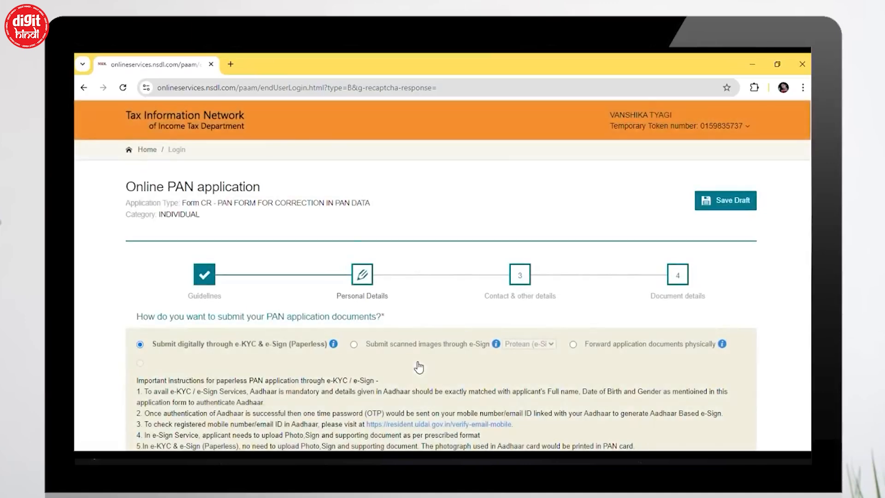
scroll(802, 230, down, 6)
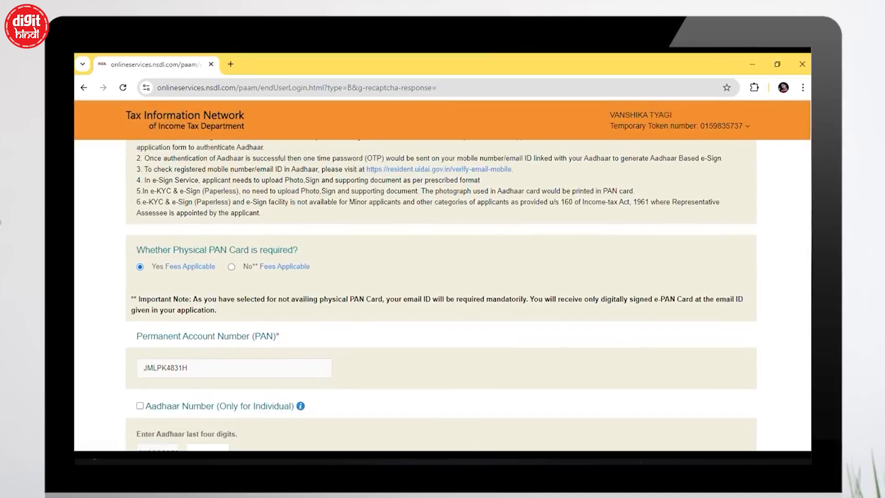
scroll(806, 179, up, 3)
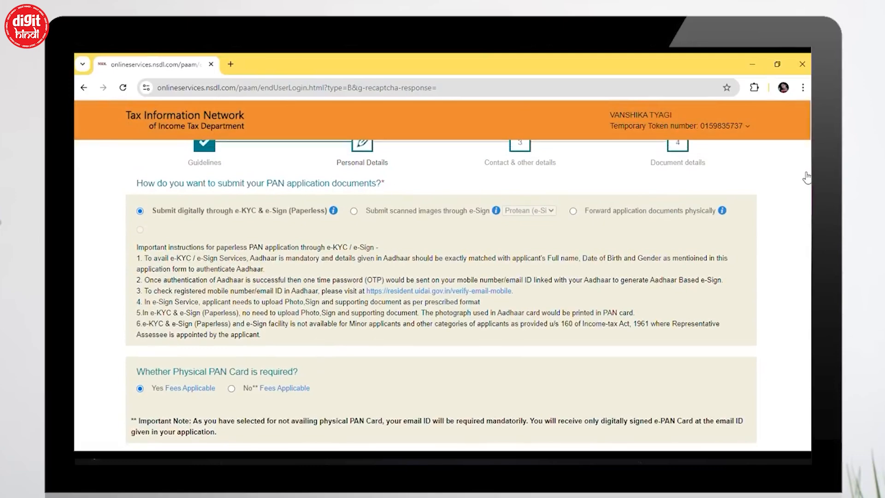
scroll(805, 170, up, 1)
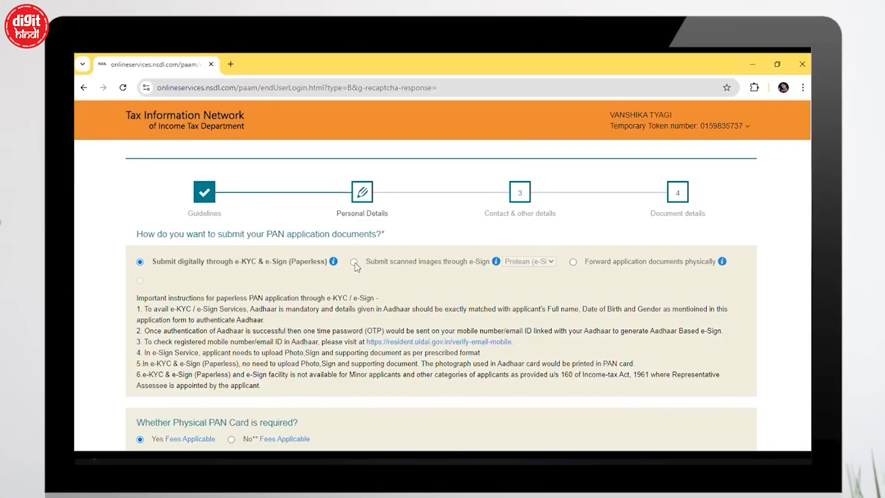
click(354, 262)
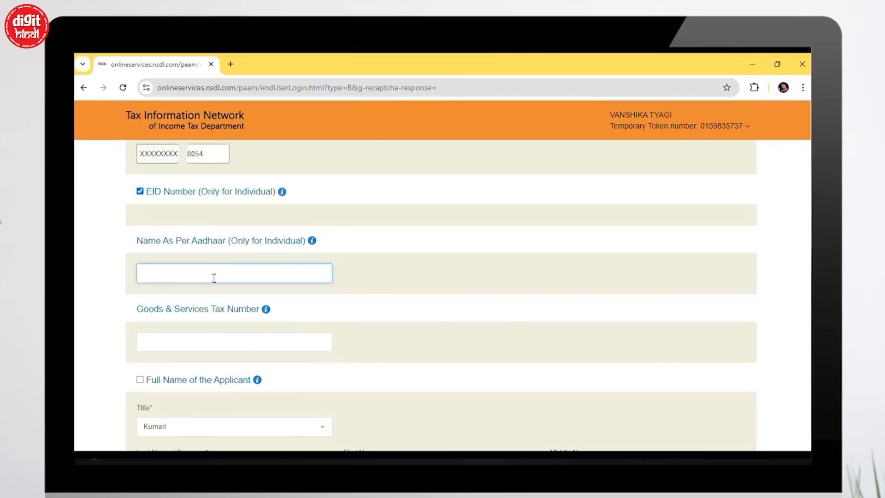
- Complete the personal details with the father's and mother's names, keep Father's Name for printing, and proceed to the contact section
scroll(164, 317, down, 8)
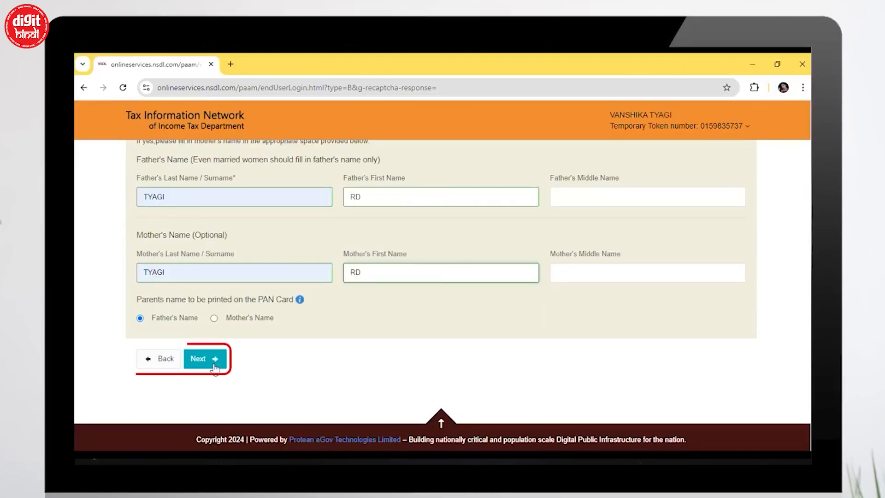
click(214, 365)
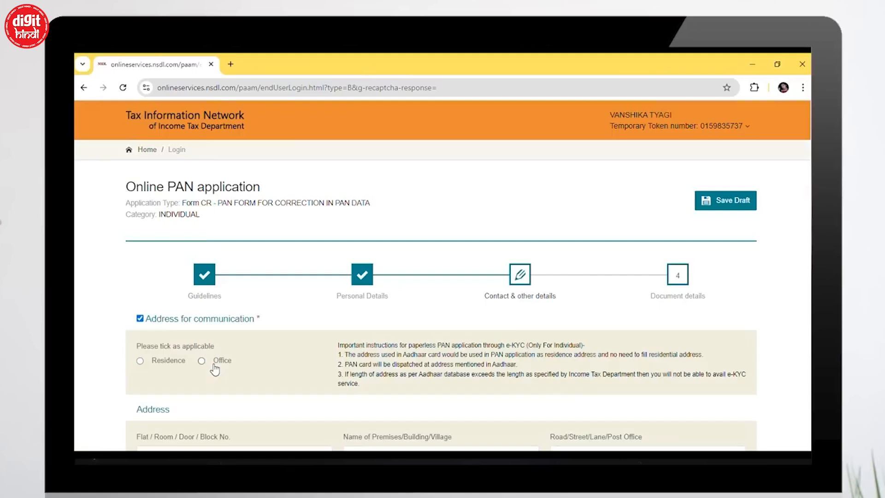
- Choose Residence as the address for communication and fill in the applicant's address and postal code
scroll(441, 295, down, 3)
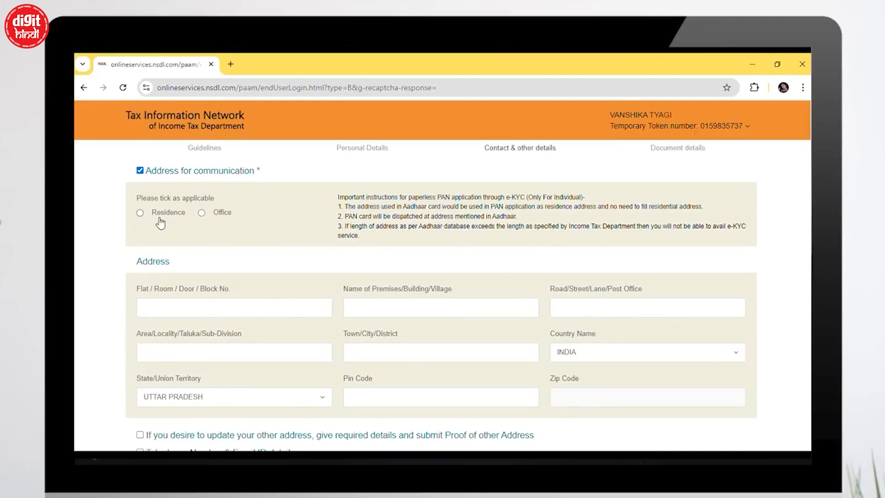
click(140, 213)
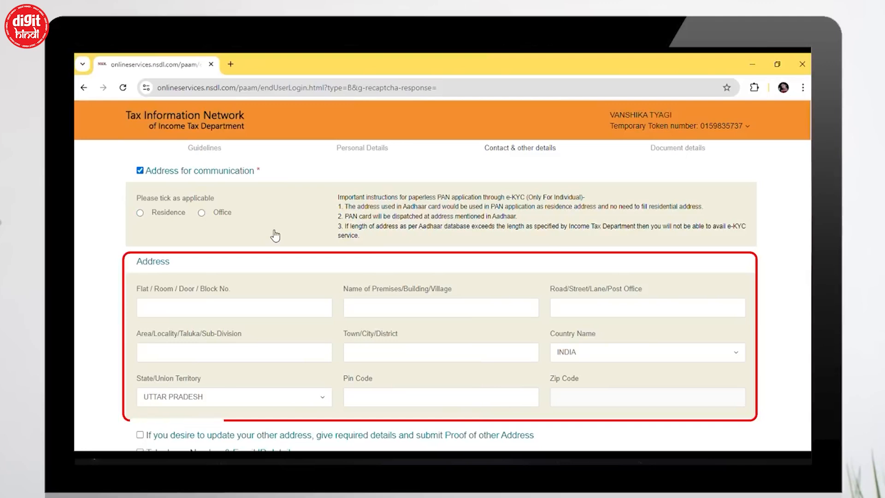
scroll(275, 235, down, 3)
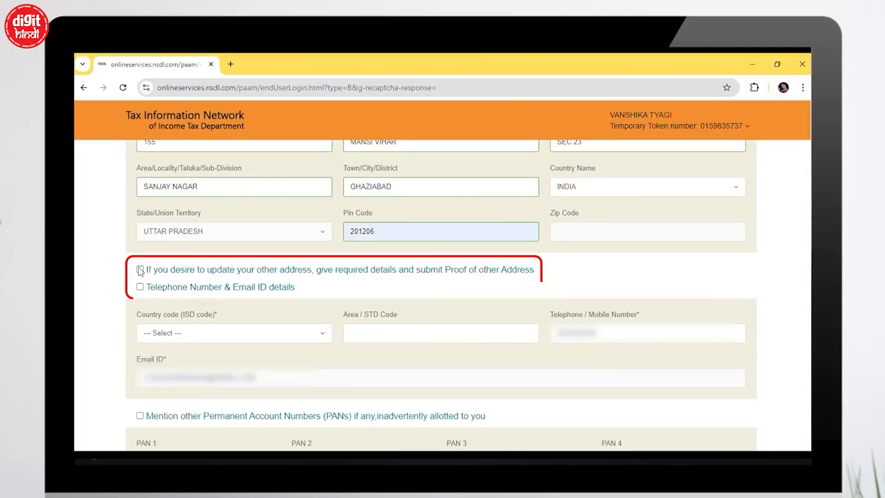
- Leave the other-address update unselected, mark Telephone Number & Email ID details for update, and proceed to the document details
click(140, 270)
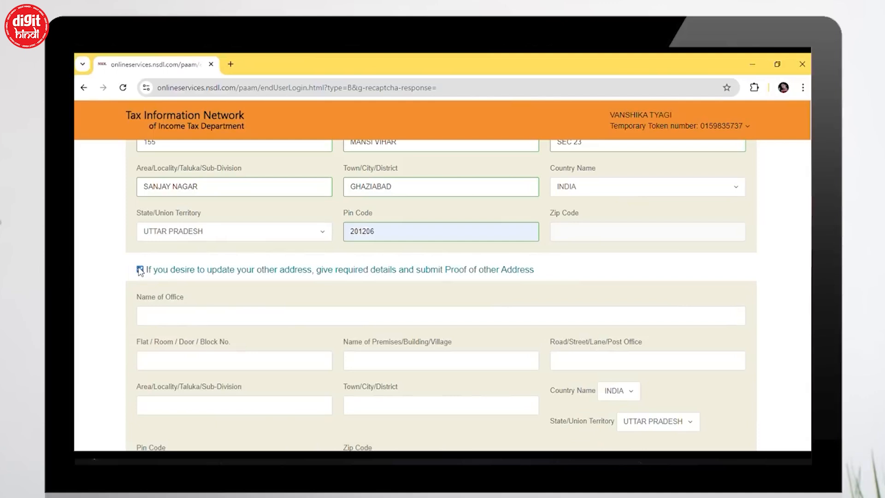
click(139, 270)
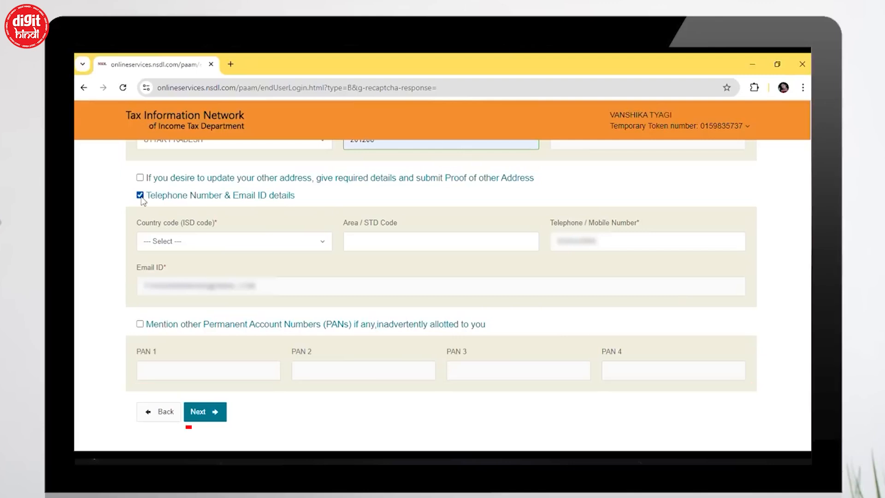
click(205, 412)
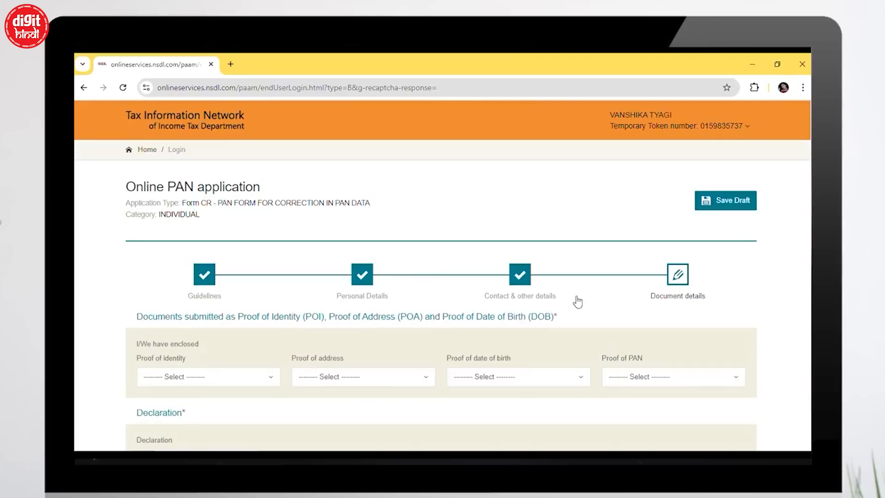
- Set the proof of identity to AADHAAR Card issued by the Unique Identification Authority of India
scroll(267, 276, down, 3)
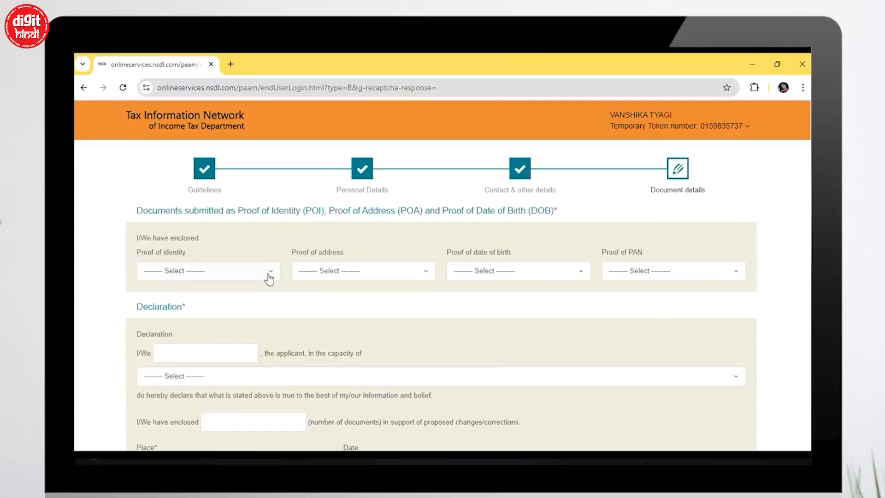
click(268, 272)
drag(278, 332, 282, 424)
scroll(282, 423, down, 2)
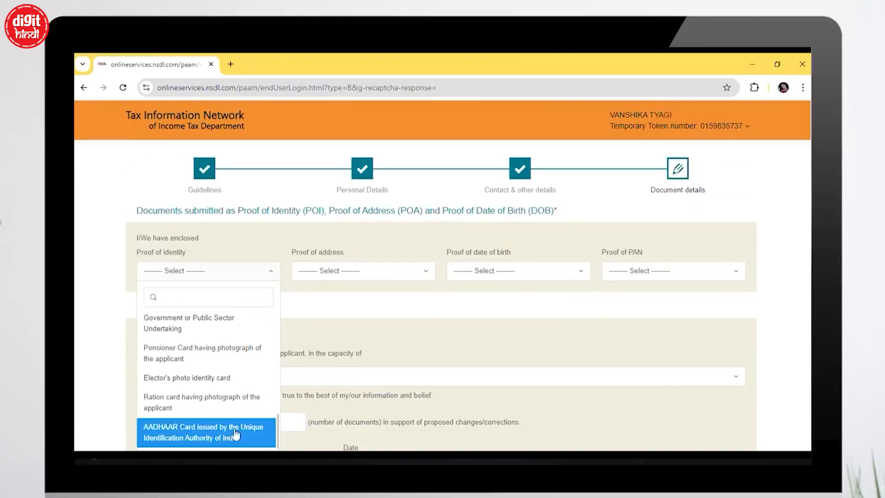
click(208, 431)
- Set the proof of address to AADHAAR Card issued by the Unique Identification Authority of India
click(424, 271)
scroll(435, 342, down, 1)
scroll(434, 343, down, 3)
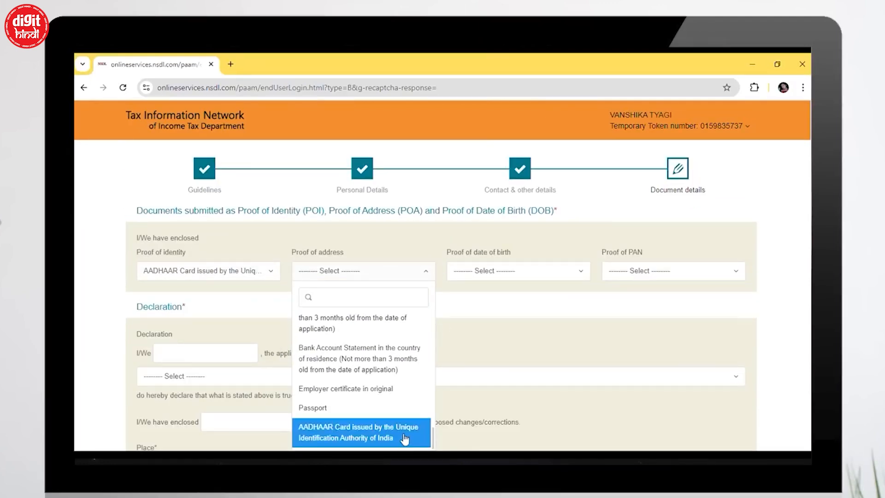
click(405, 436)
- Choose the AADHAAR Card as proof of date of birth and No Document as proof of PAN
click(586, 277)
scroll(592, 385, down, 3)
scroll(592, 385, down, 4)
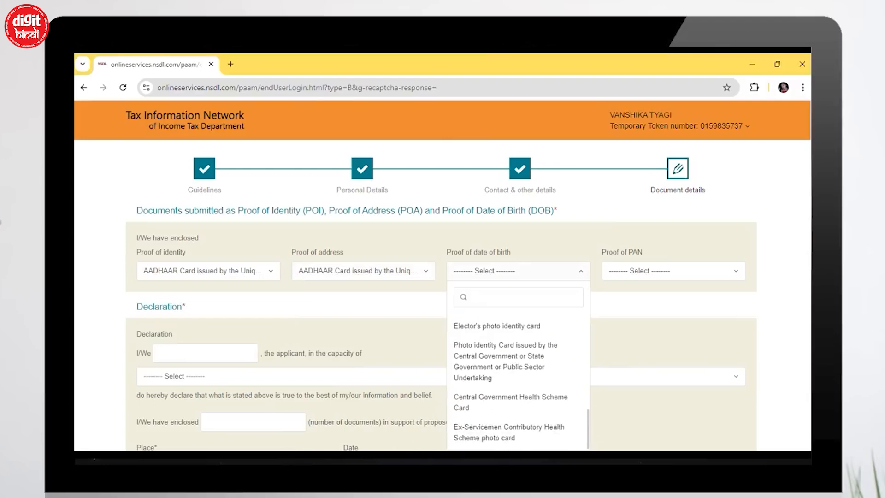
click(551, 397)
click(729, 266)
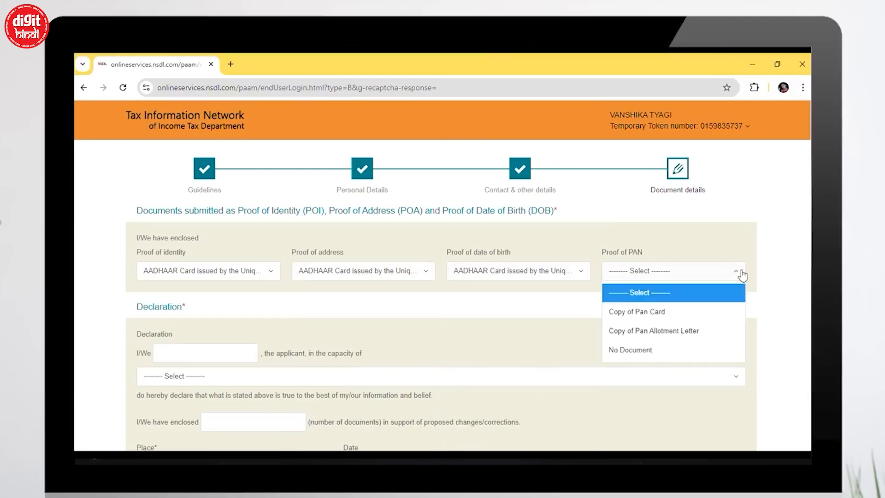
click(676, 353)
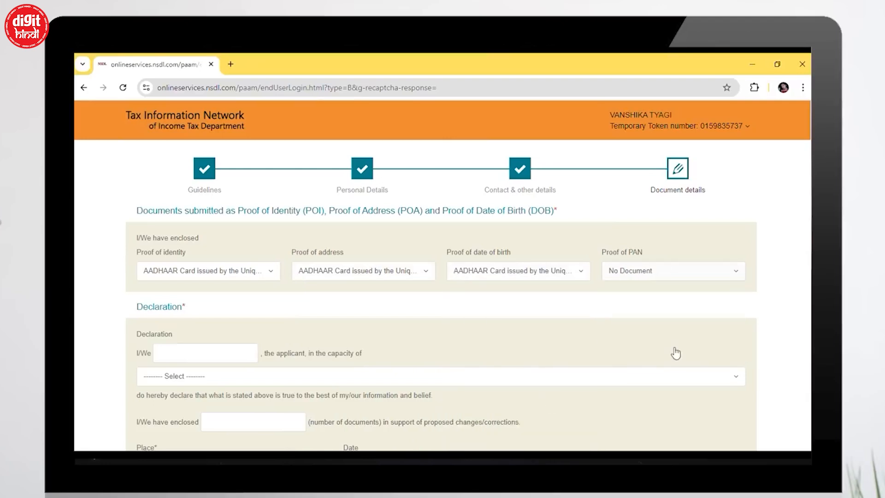
- Complete the declaration with the applicant's name, capacity Himself/Herself, 1 enclosed document and the place of signing
scroll(441, 295, down, 3)
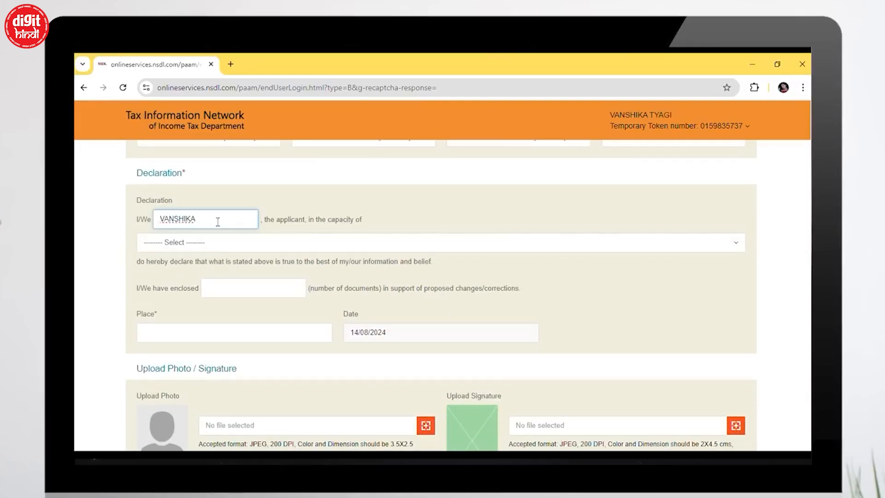
click(735, 243)
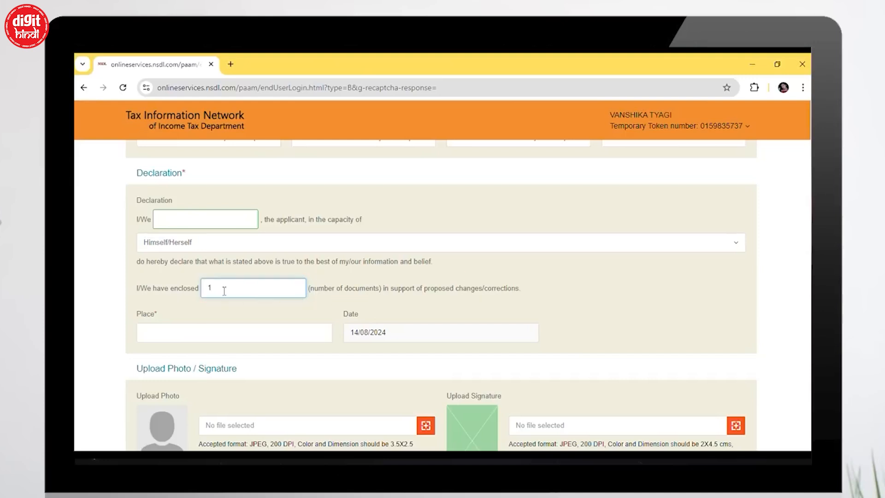
click(202, 337)
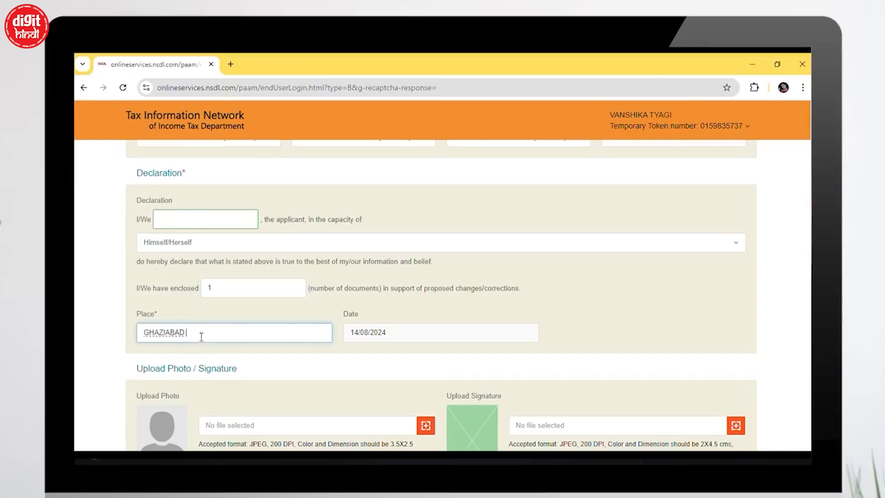
- Attach WhatsApp Image 2024-08-14 at 11.10.37 AM.jpeg in both supporting document fields
scroll(441, 295, down, 4)
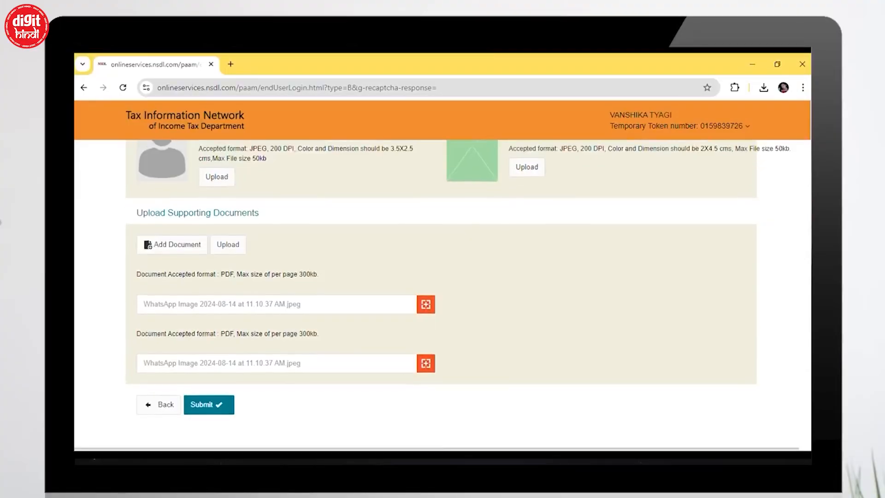
scroll(497, 291, down, 1)
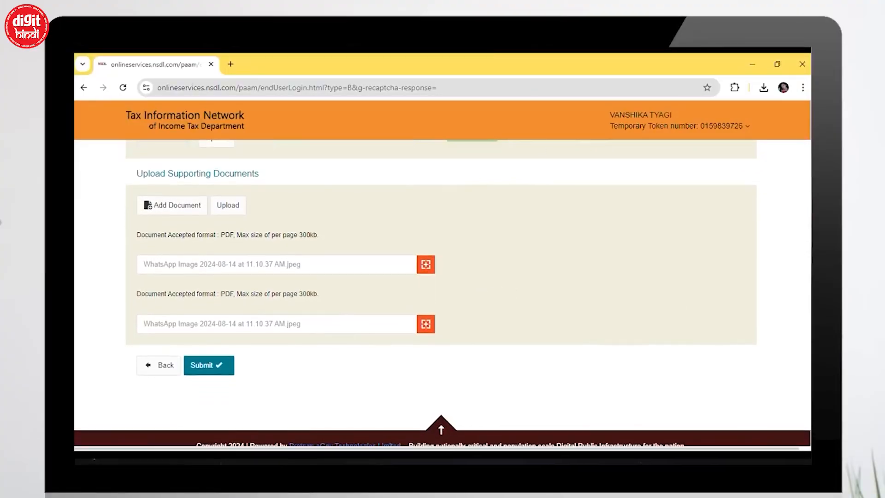